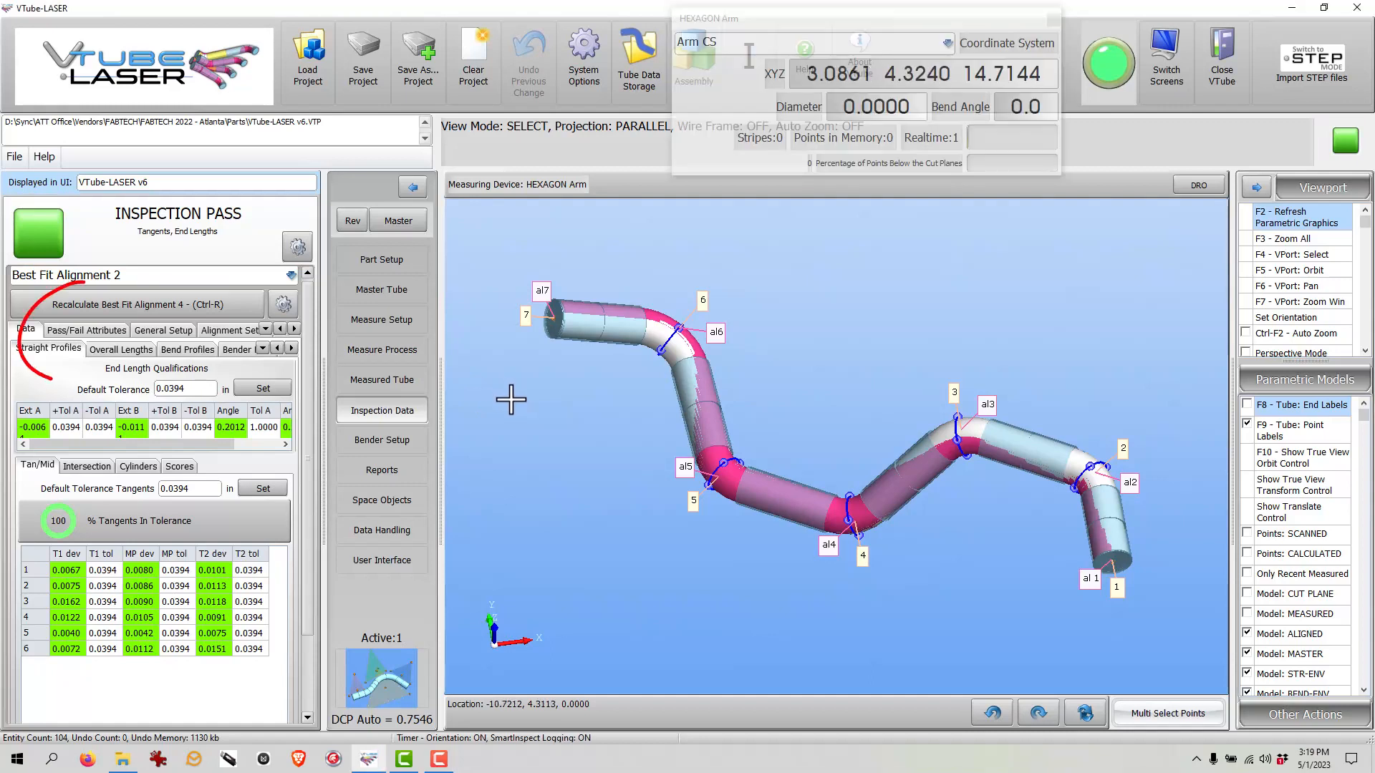
# Step: Include End Angles, Intersections Axes and AB Lengths in the pass/fail attributes, and exclude Intersections Axes again
pyautogui.click(90, 330)
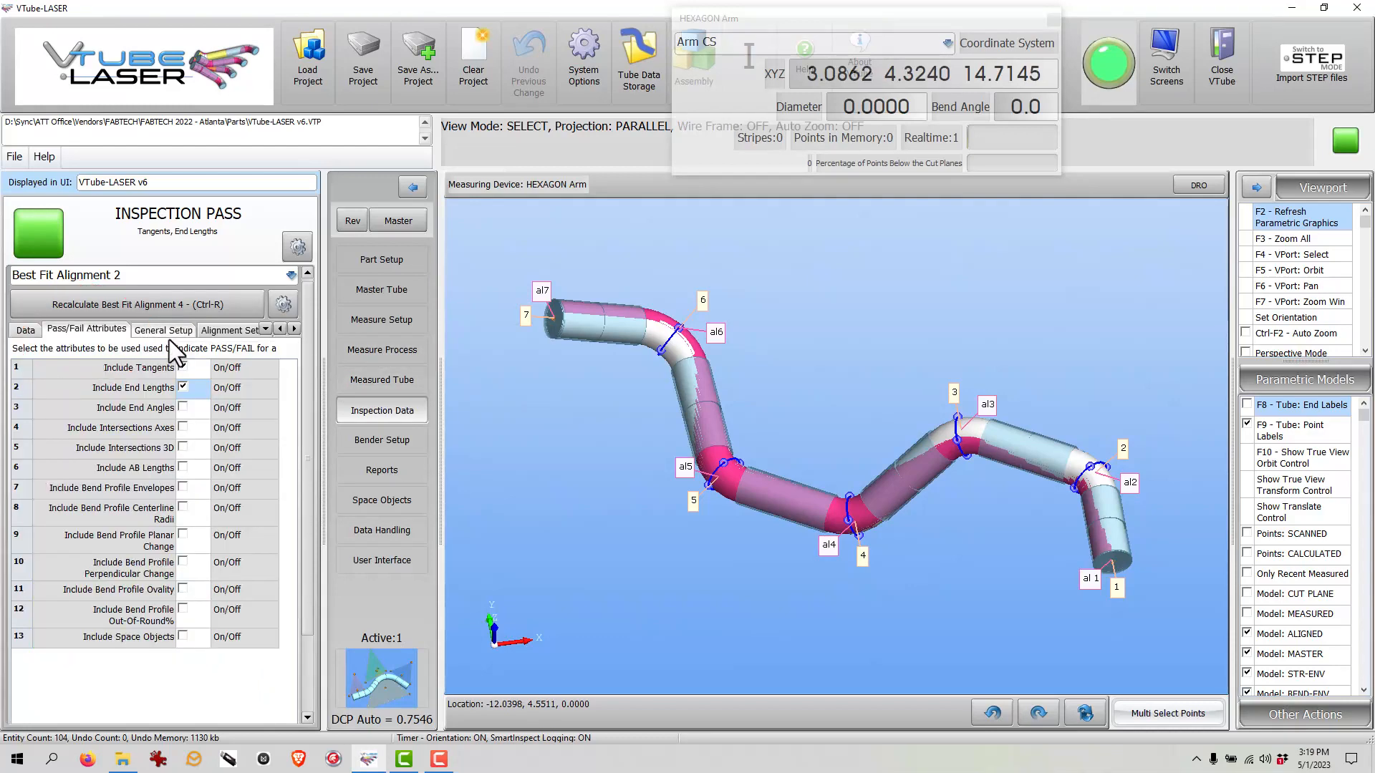
pyautogui.click(192, 409)
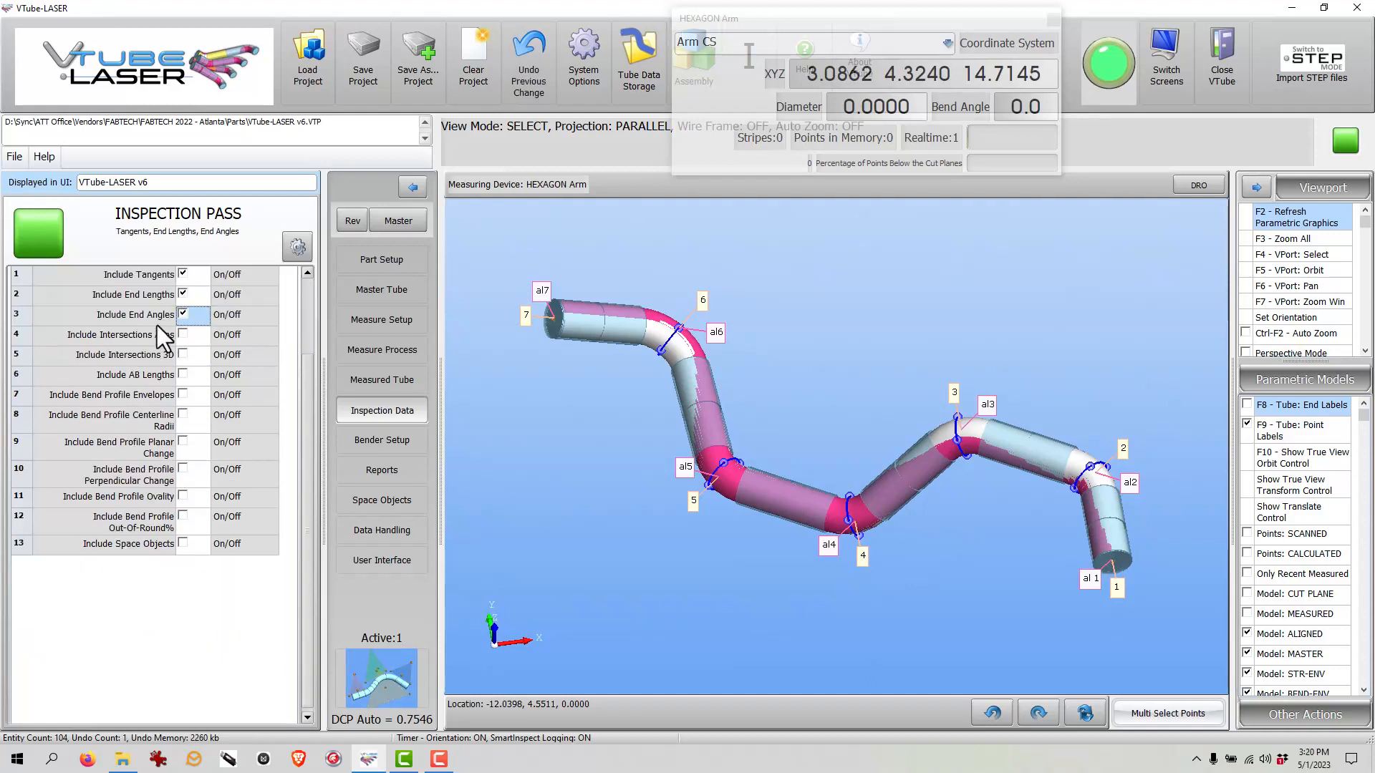
pyautogui.click(192, 338)
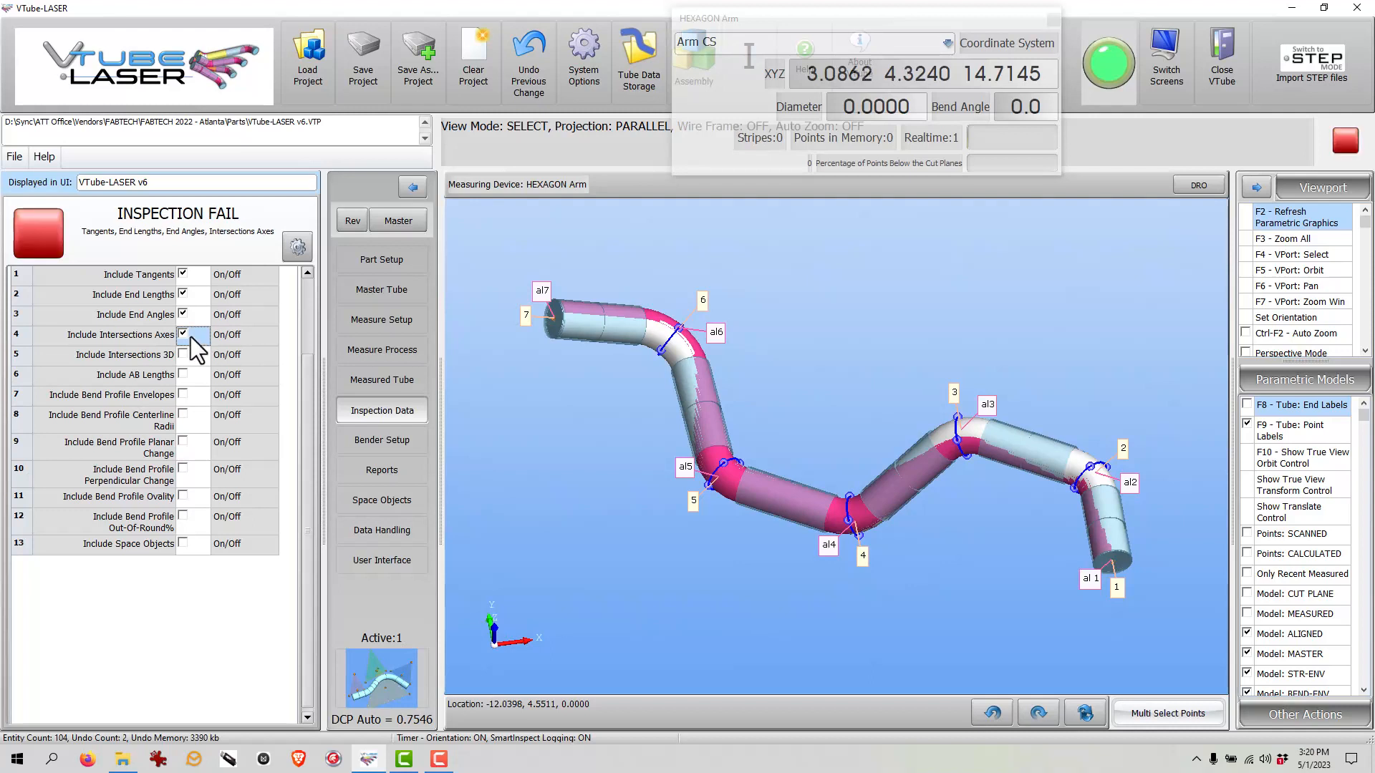
pyautogui.click(198, 375)
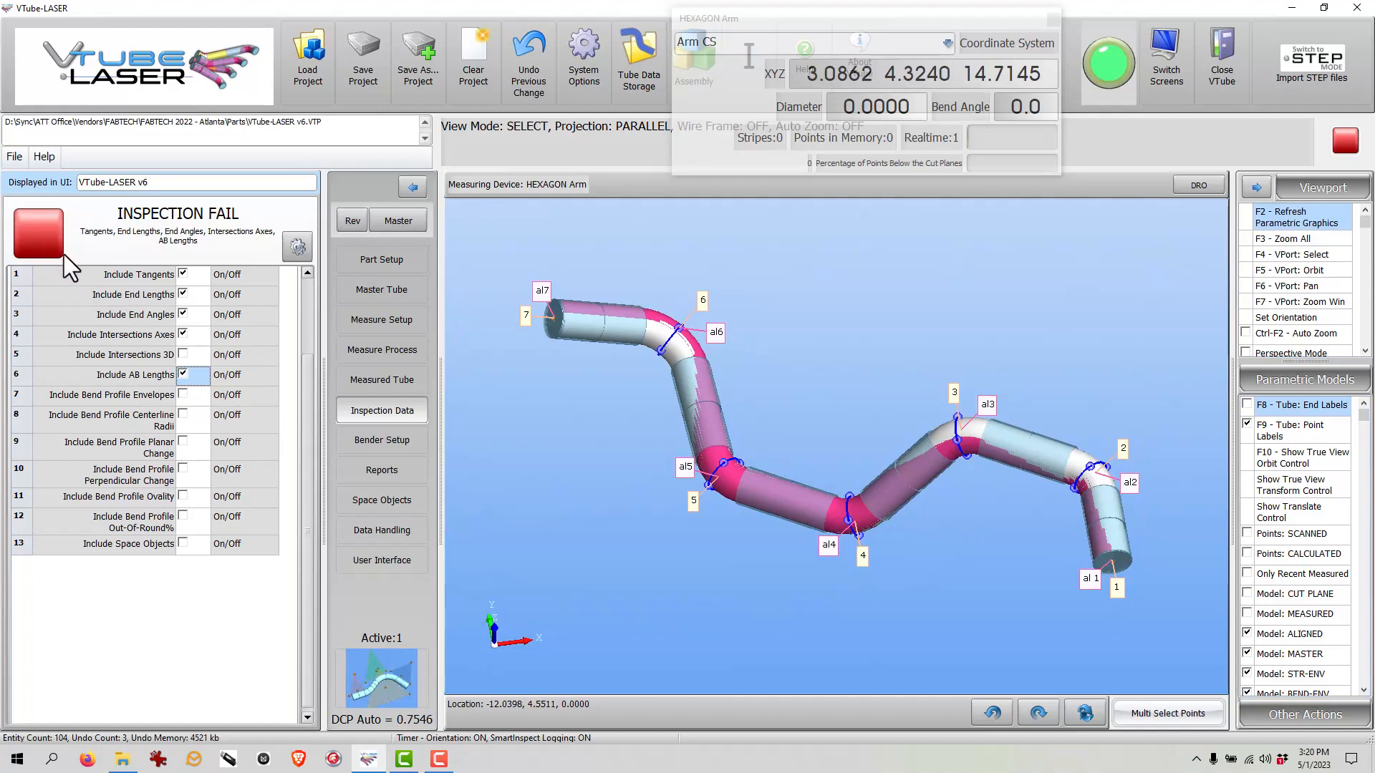
pyautogui.click(184, 334)
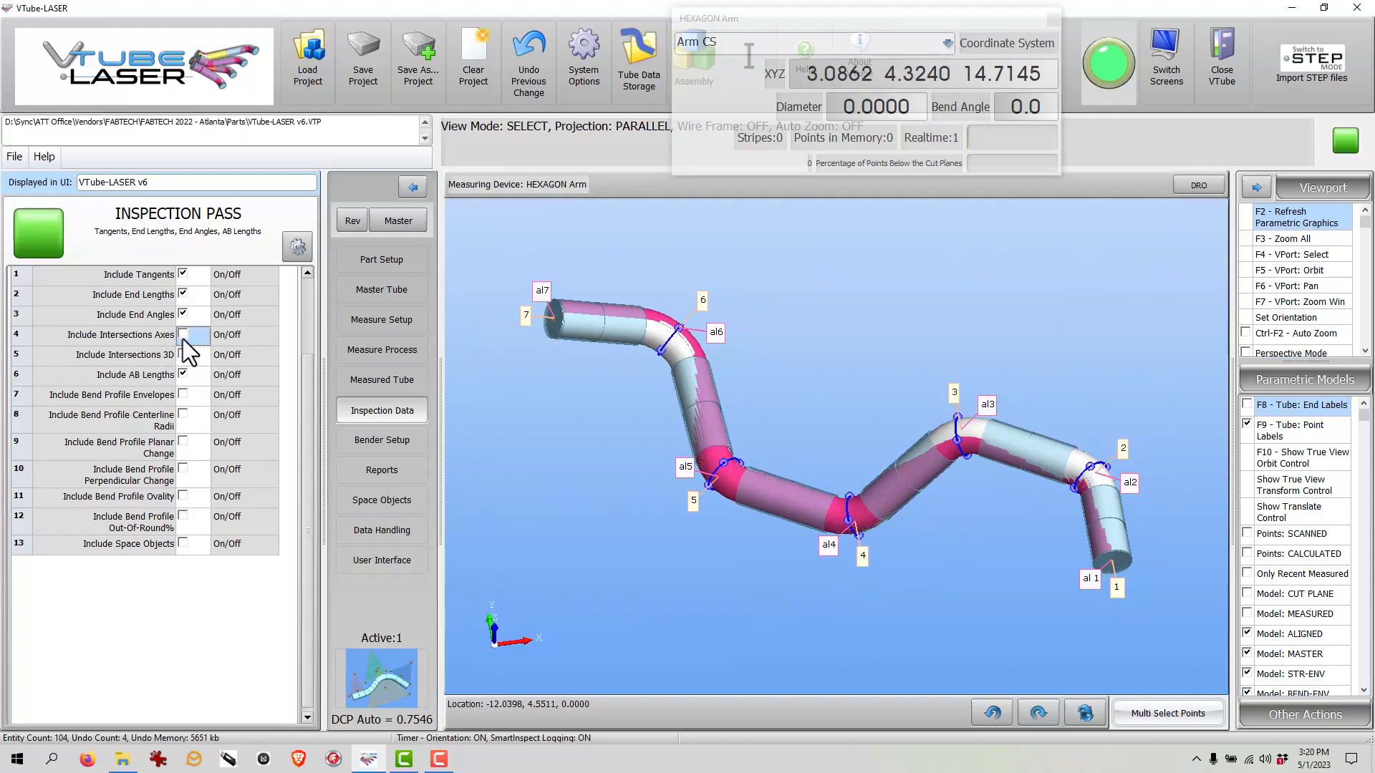
# Step: Review the straight-profile inspection data, checking the intersection deviations and the tangent deviations against their default tolerances
pyautogui.click(310, 286)
pyautogui.click(26, 333)
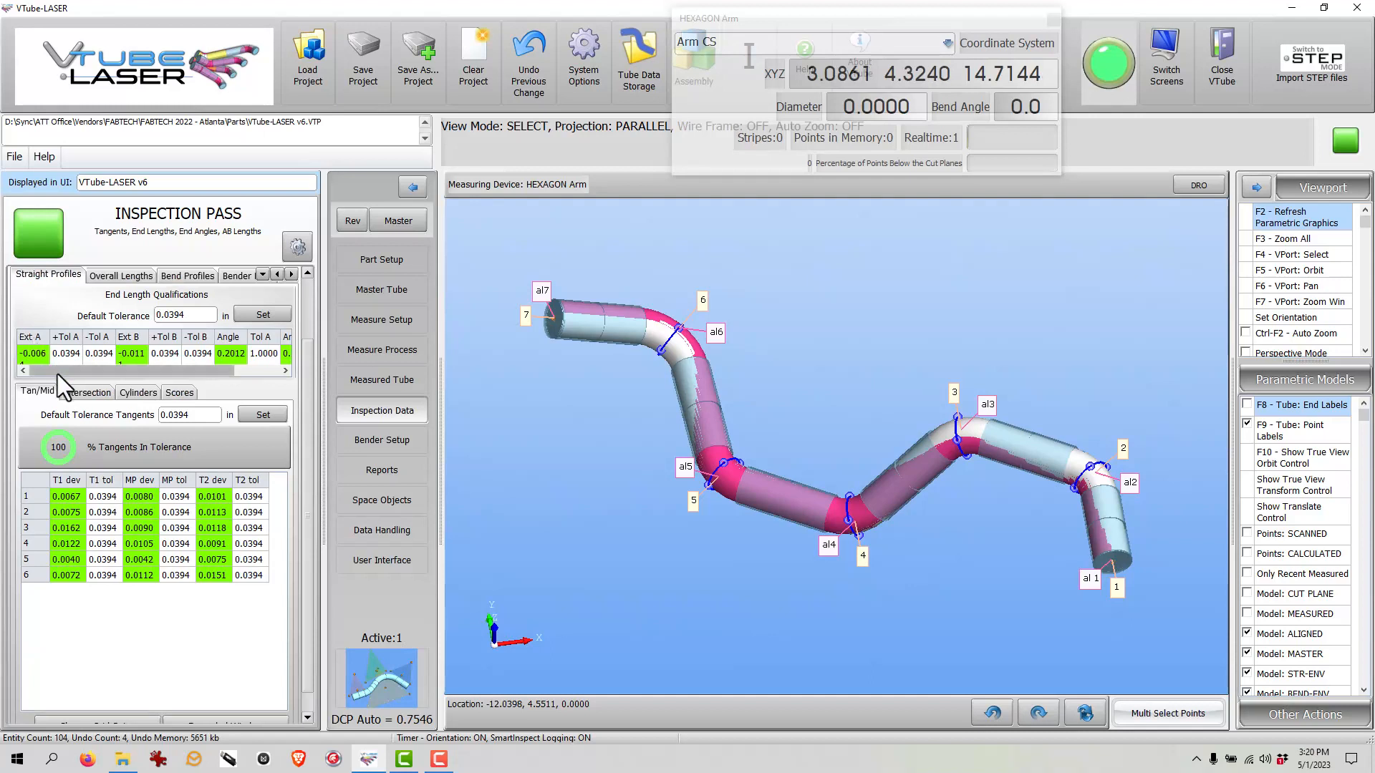
pyautogui.click(88, 393)
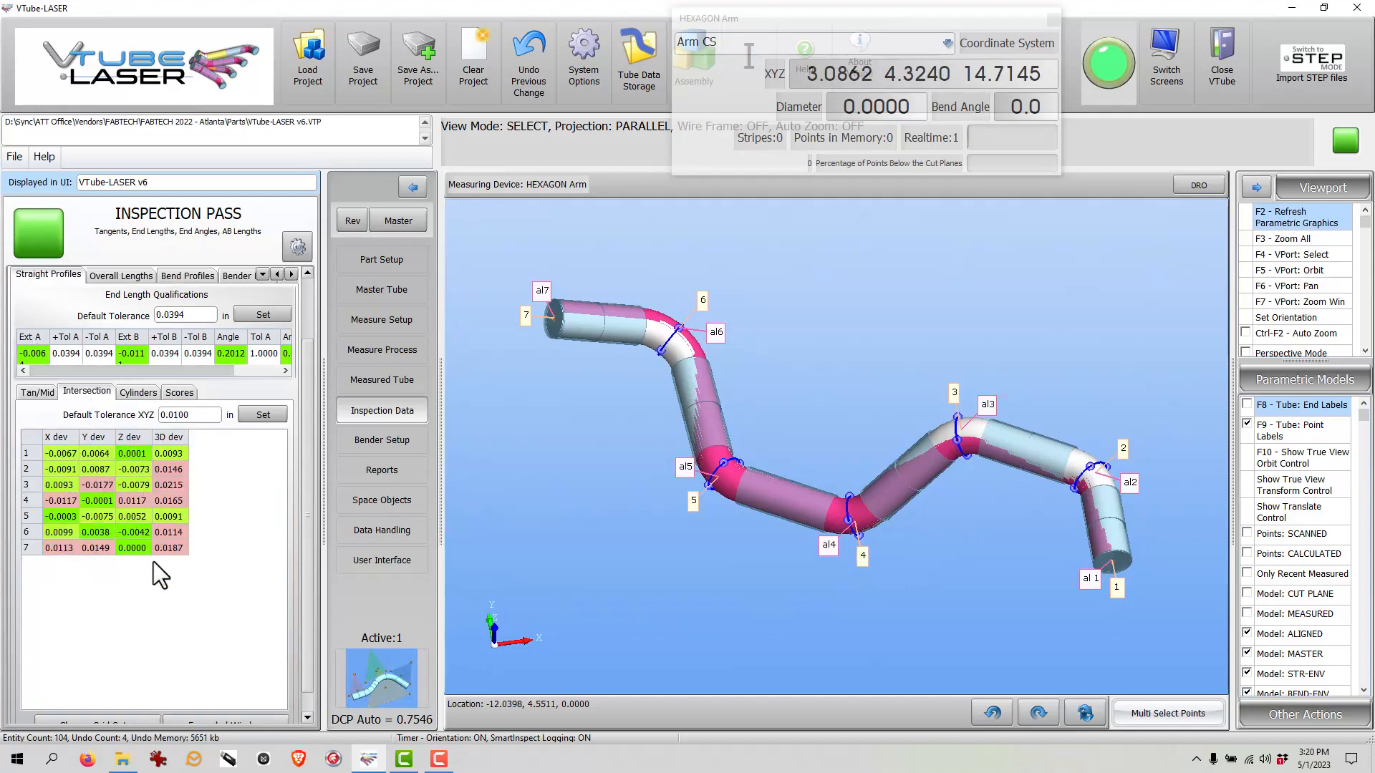
pyautogui.doubleClick(195, 418)
pyautogui.click(38, 393)
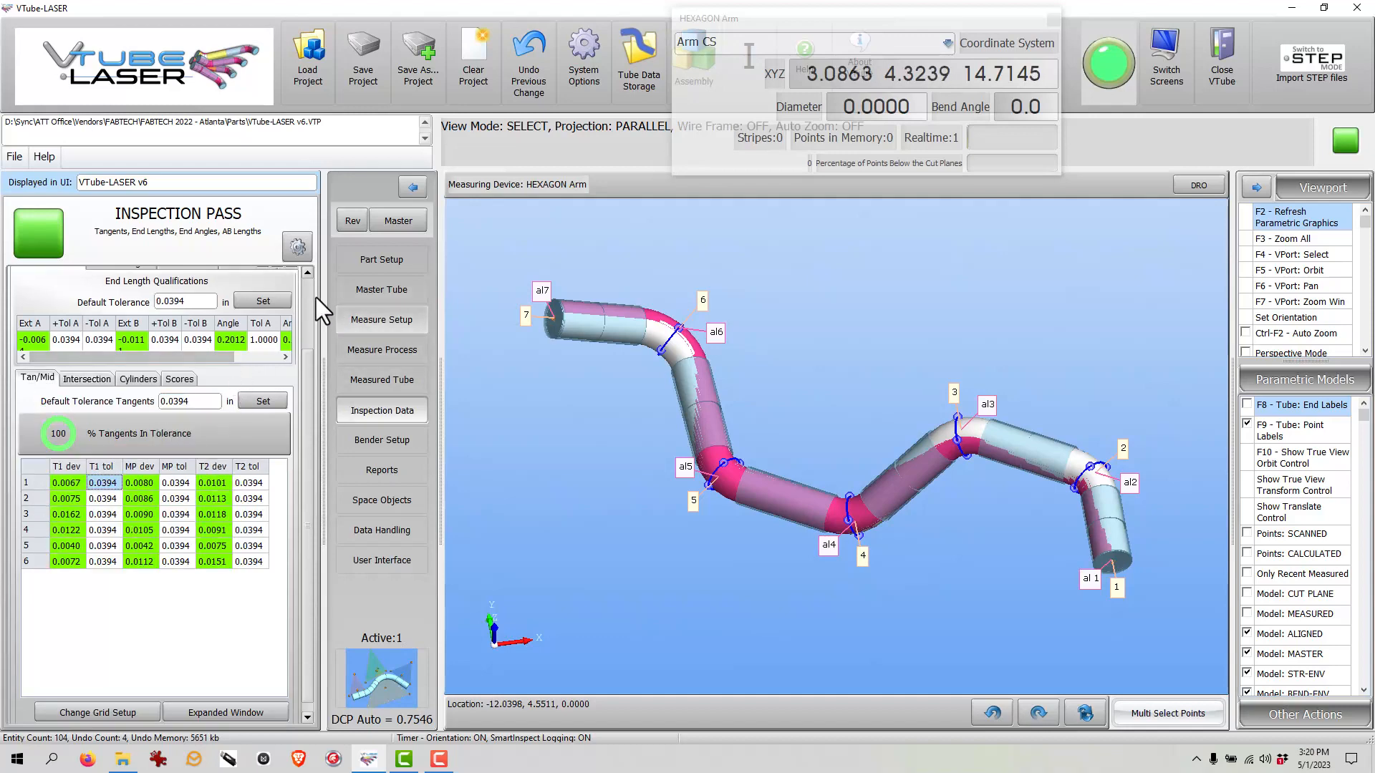
pyautogui.click(305, 282)
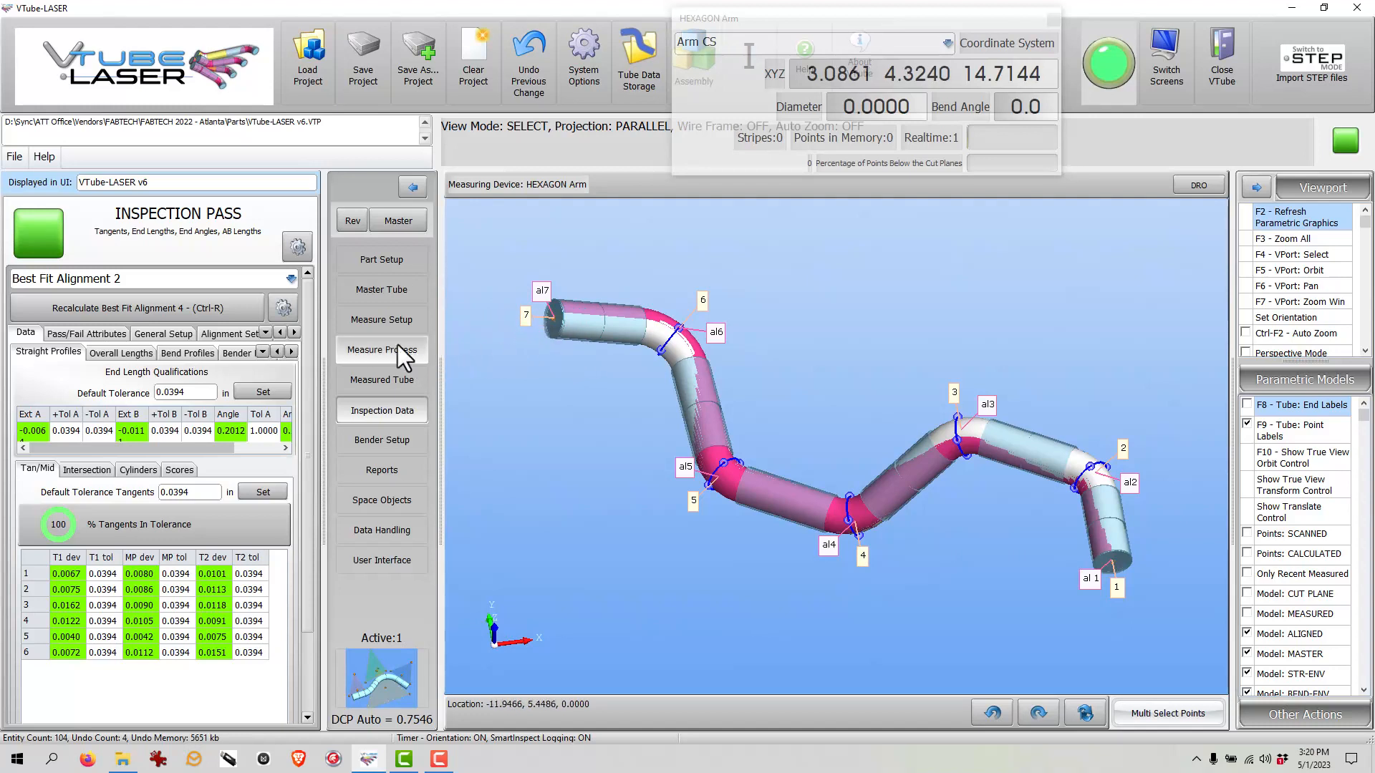
# Step: Exclude End Angles, AB Lengths and End Lengths from the pass/fail attributes, leaving only Tangents included
pyautogui.click(298, 245)
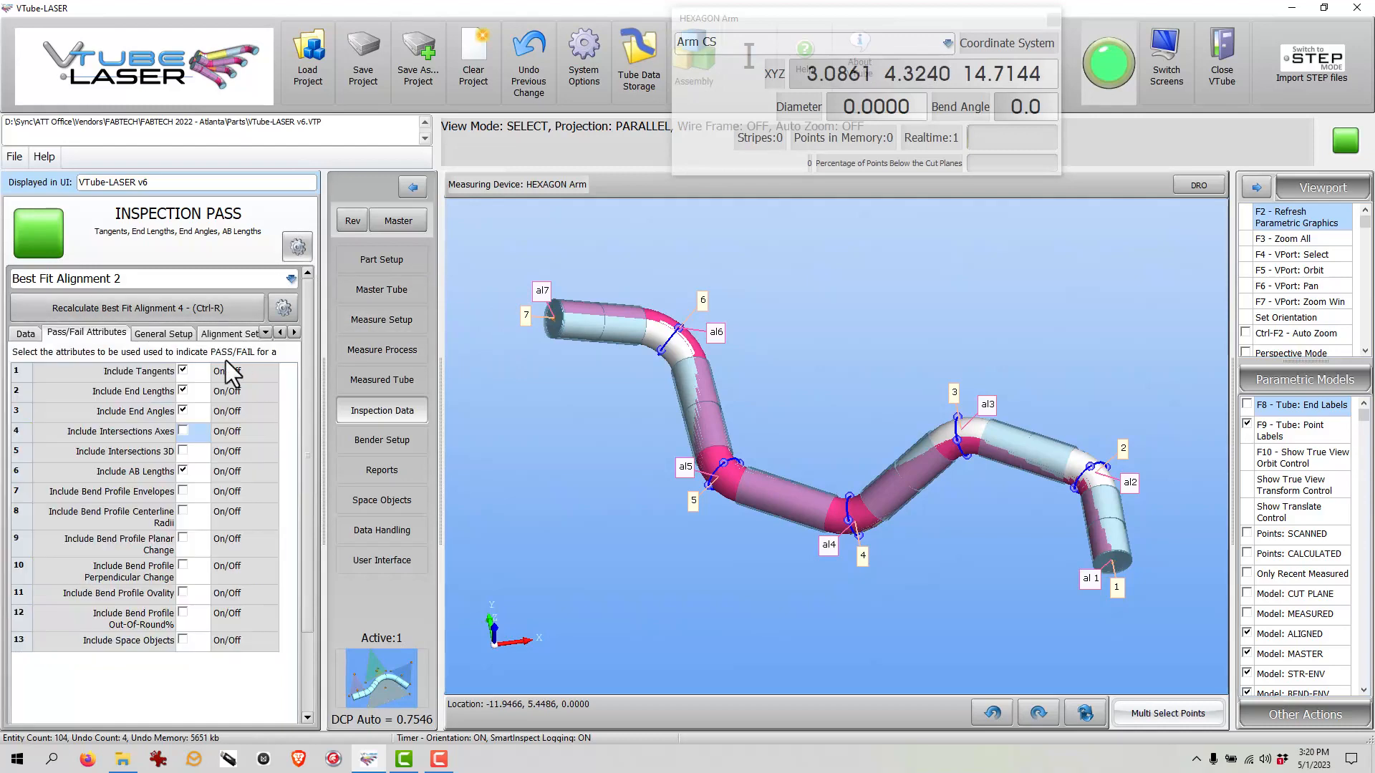
pyautogui.click(184, 412)
pyautogui.scroll(-3, 188, 423)
pyautogui.click(188, 375)
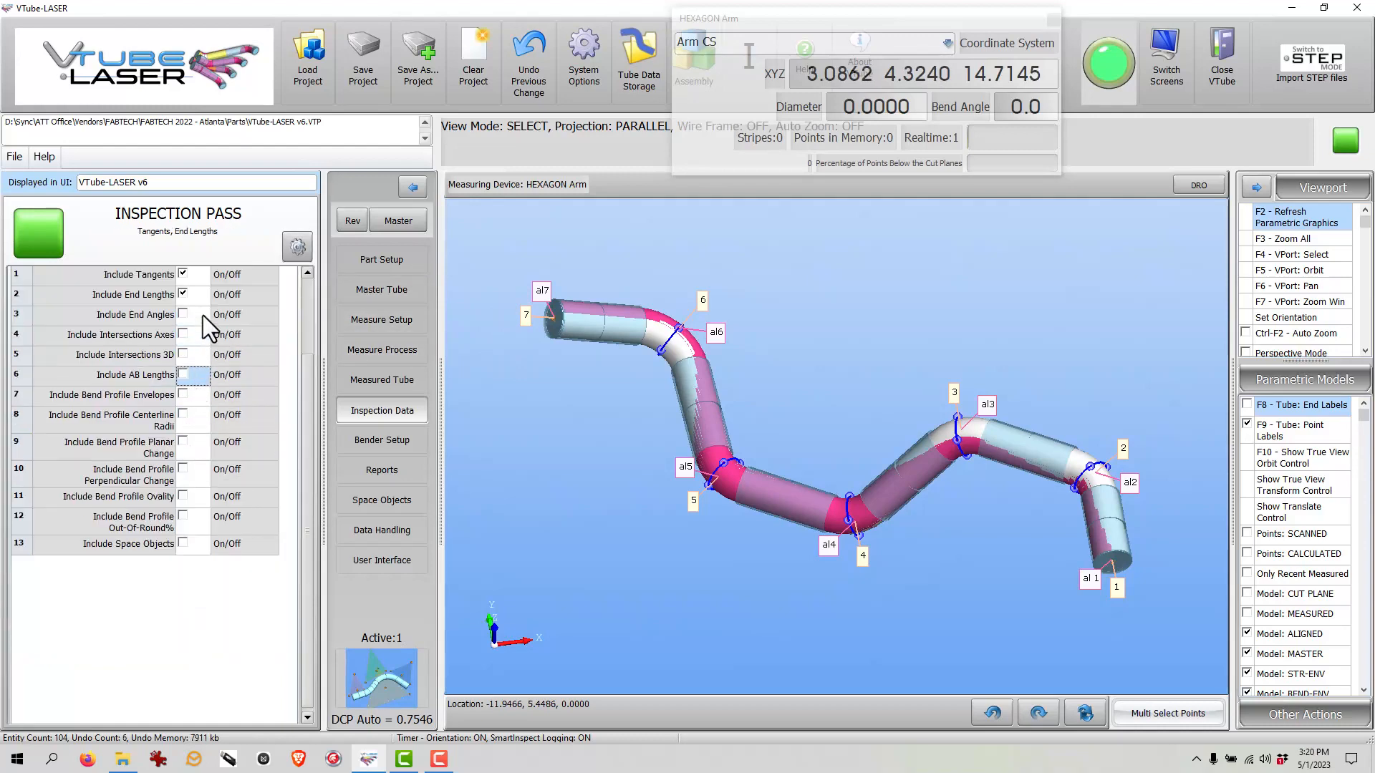
pyautogui.click(188, 296)
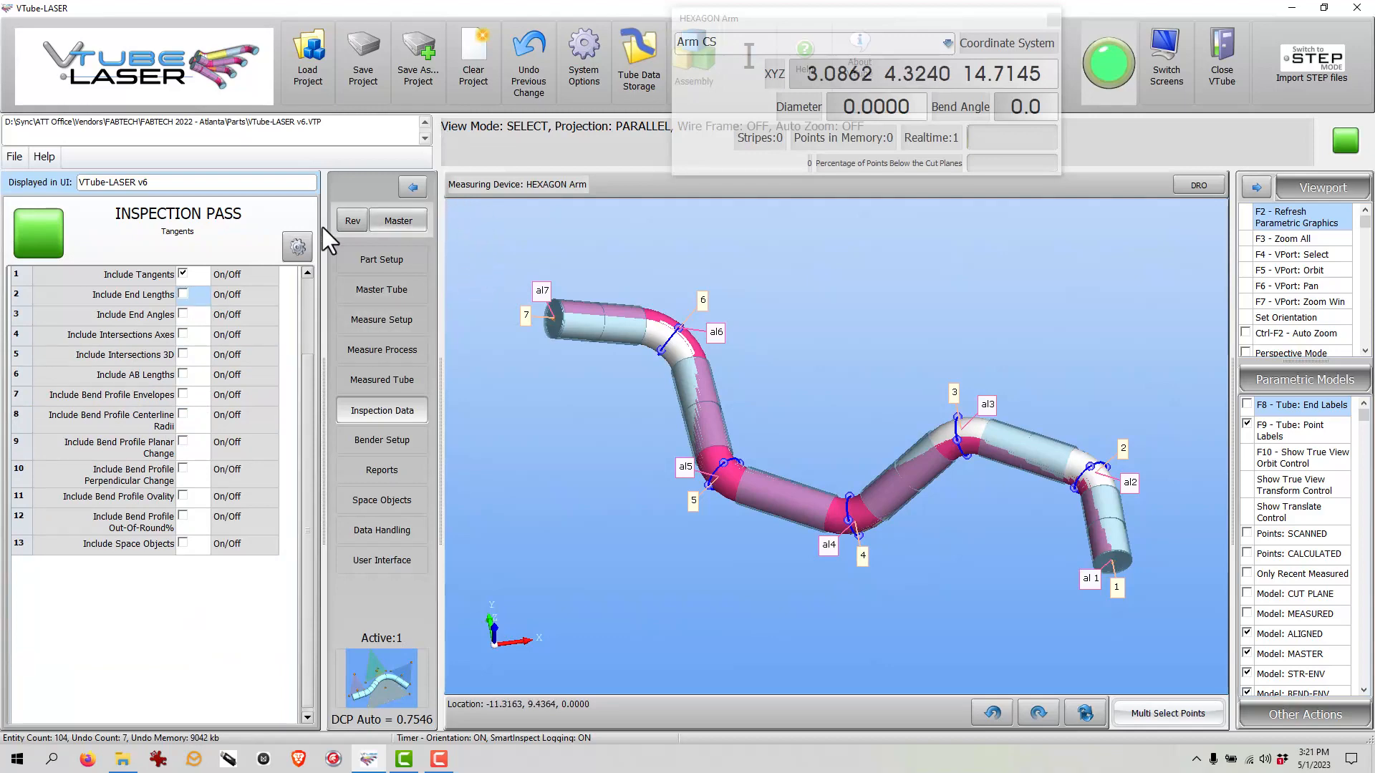
# Step: Load the recent project VTube-LASER v6 End Lengths Long.VTP without saving the current project
pyautogui.click(14, 155)
pyautogui.click(65, 227)
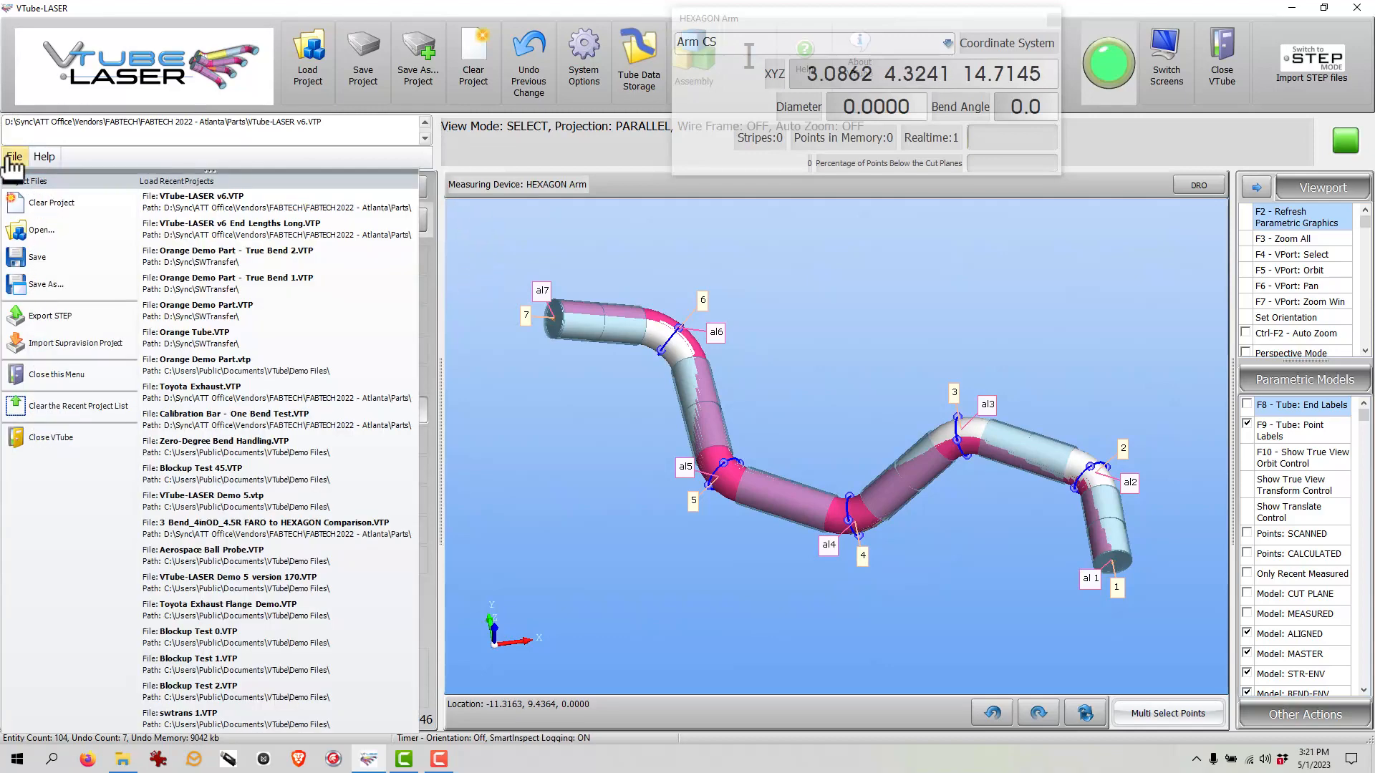
pyautogui.click(208, 220)
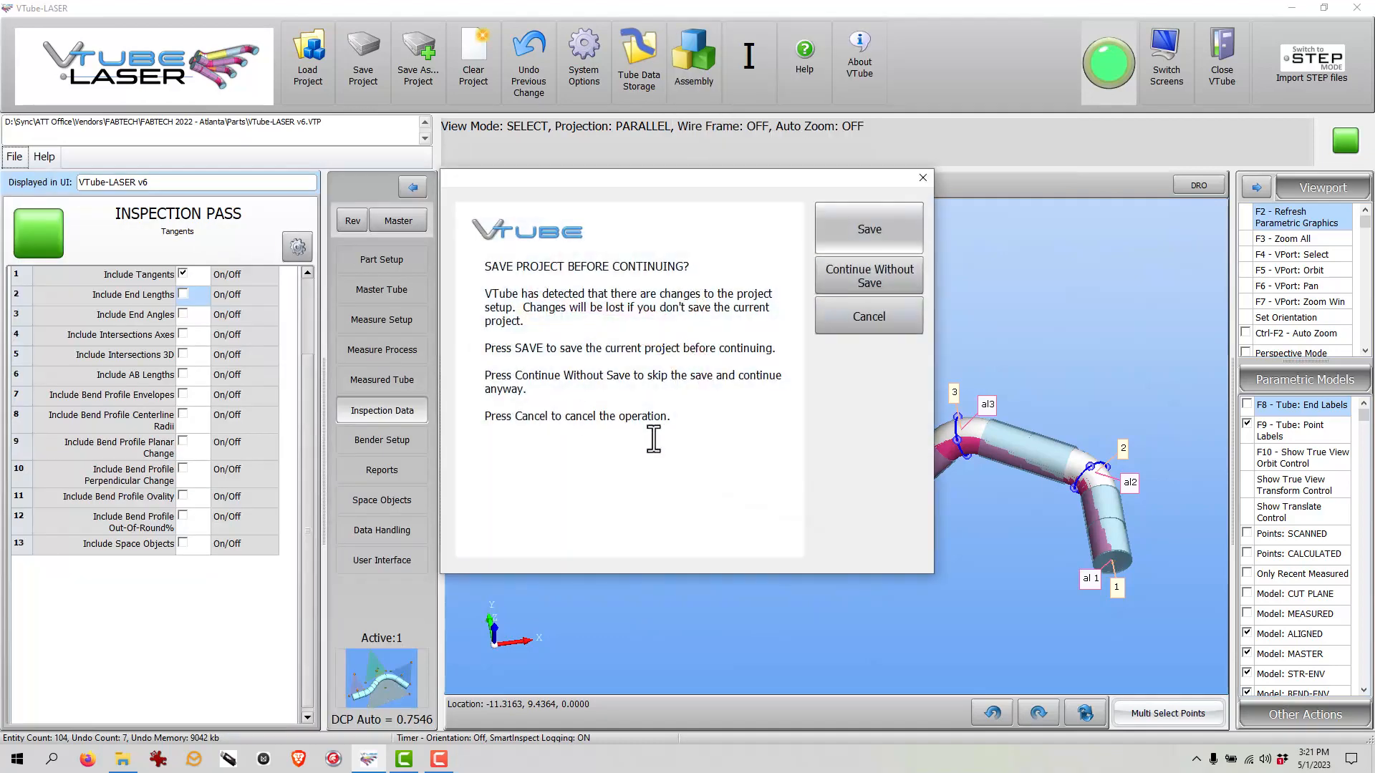
pyautogui.click(865, 270)
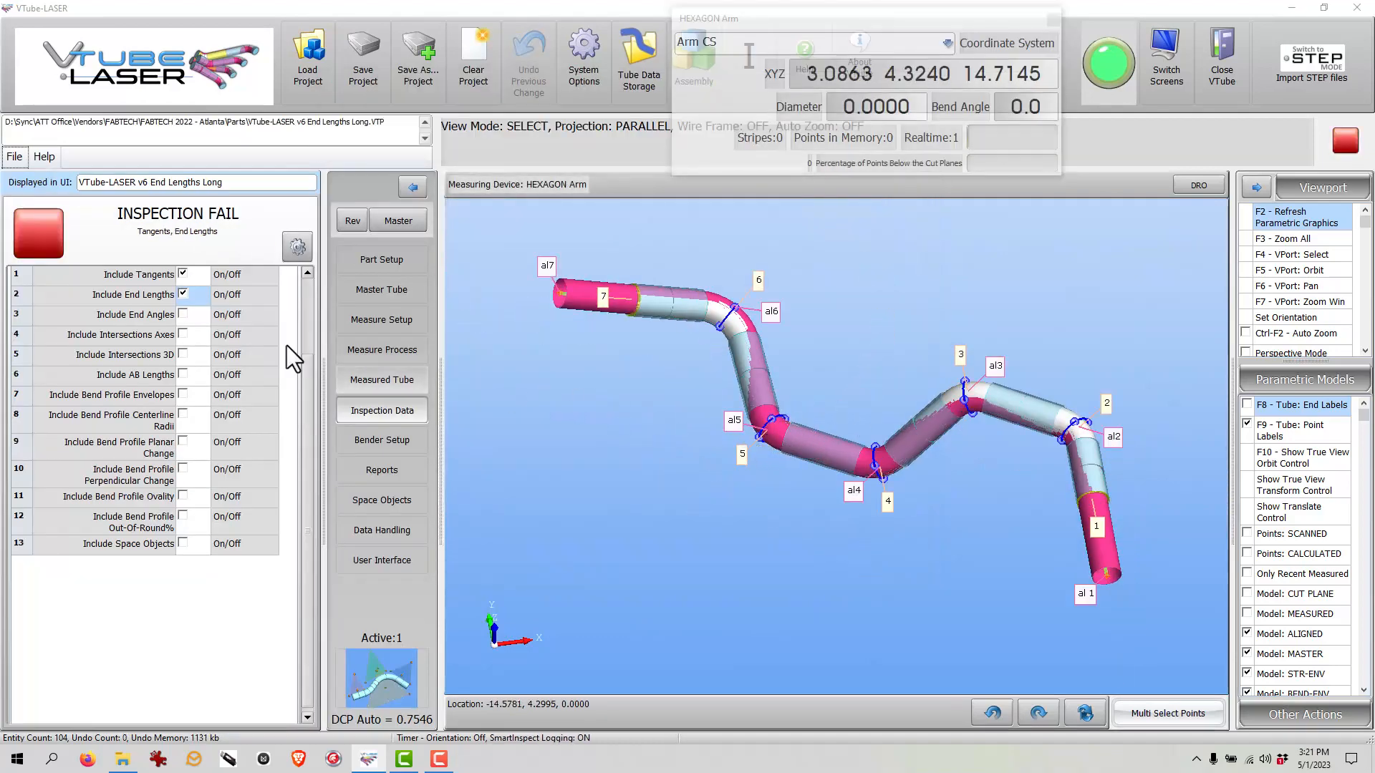
# Step: Exclude End Lengths from the long-ended tube's pass/fail attributes and include it again to compare the inspection status
pyautogui.click(184, 294)
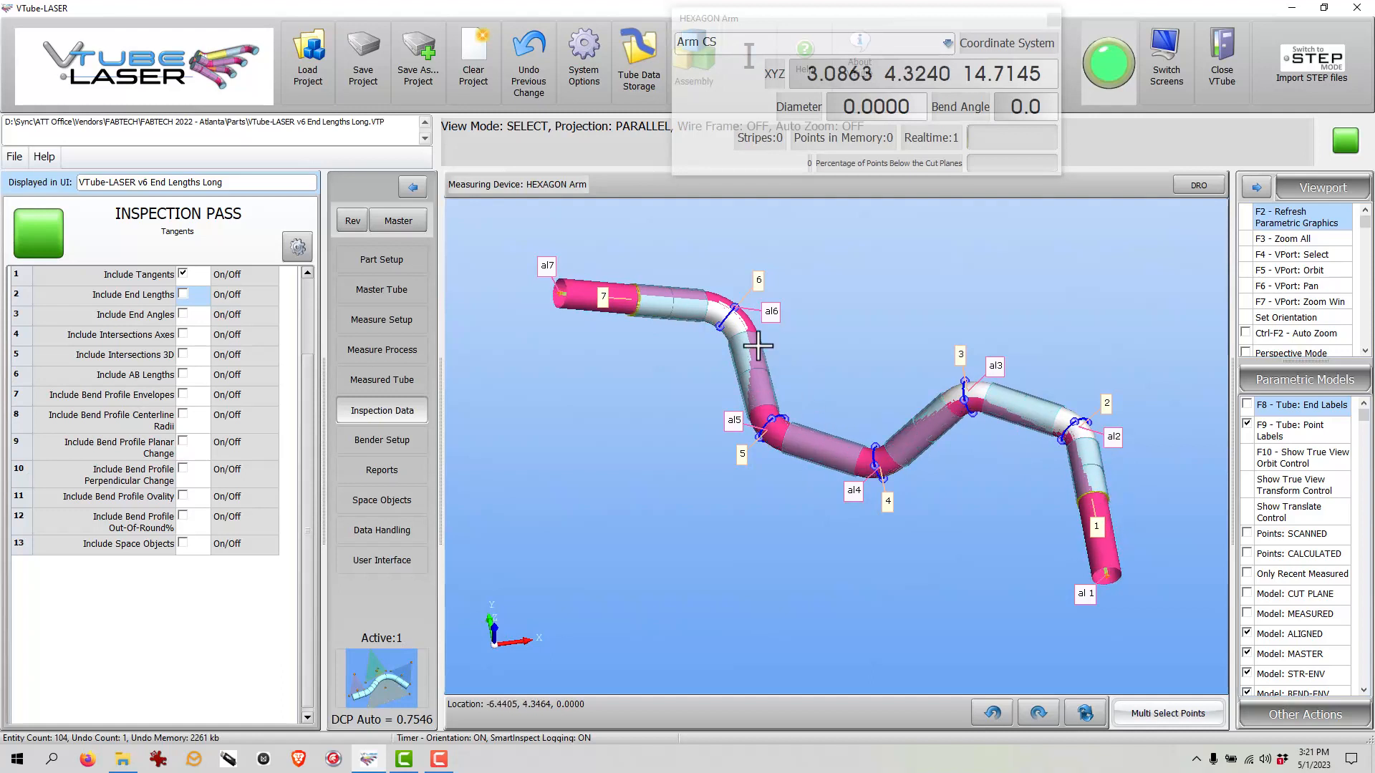
pyautogui.click(184, 295)
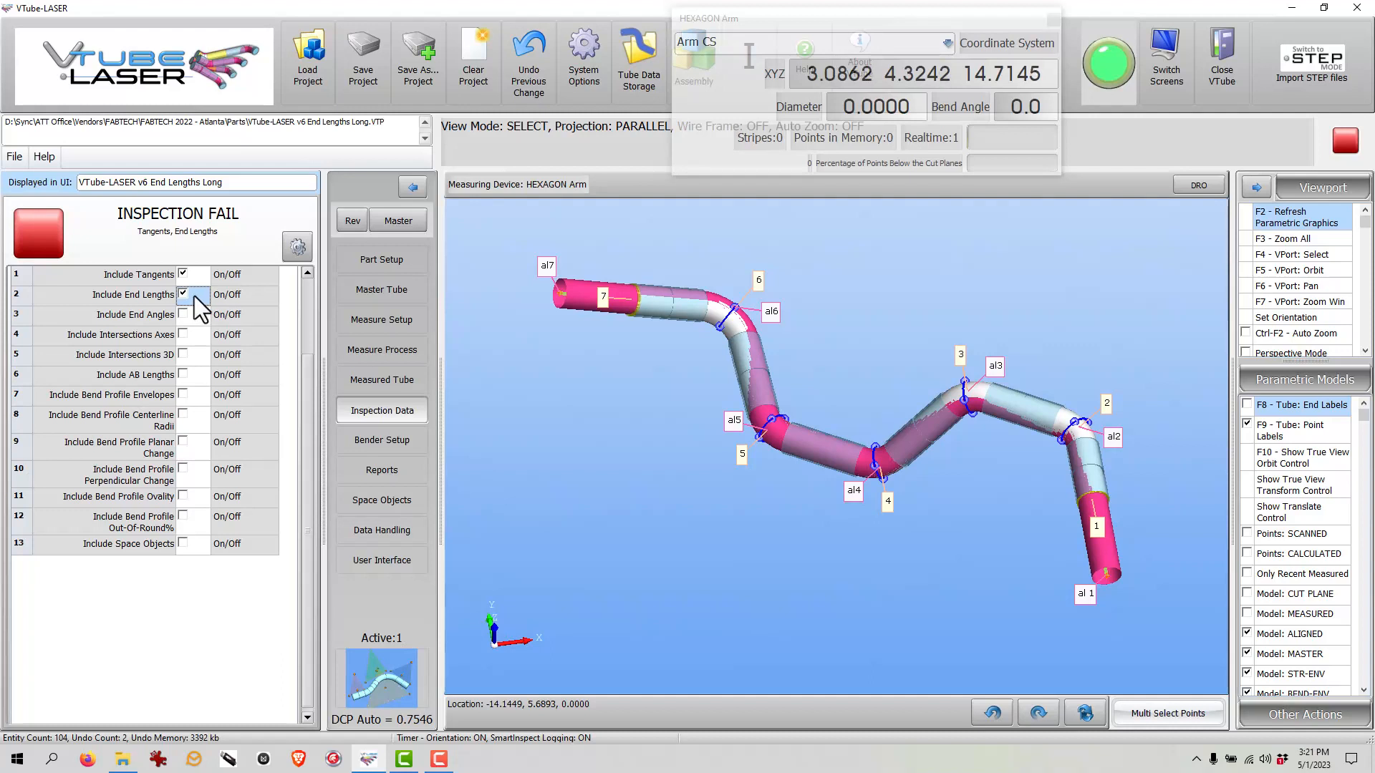
# Step: Display the Tube Inspection Report for the End Lengths Long project, check its overall qualification and attributes, and close it
pyautogui.click(390, 472)
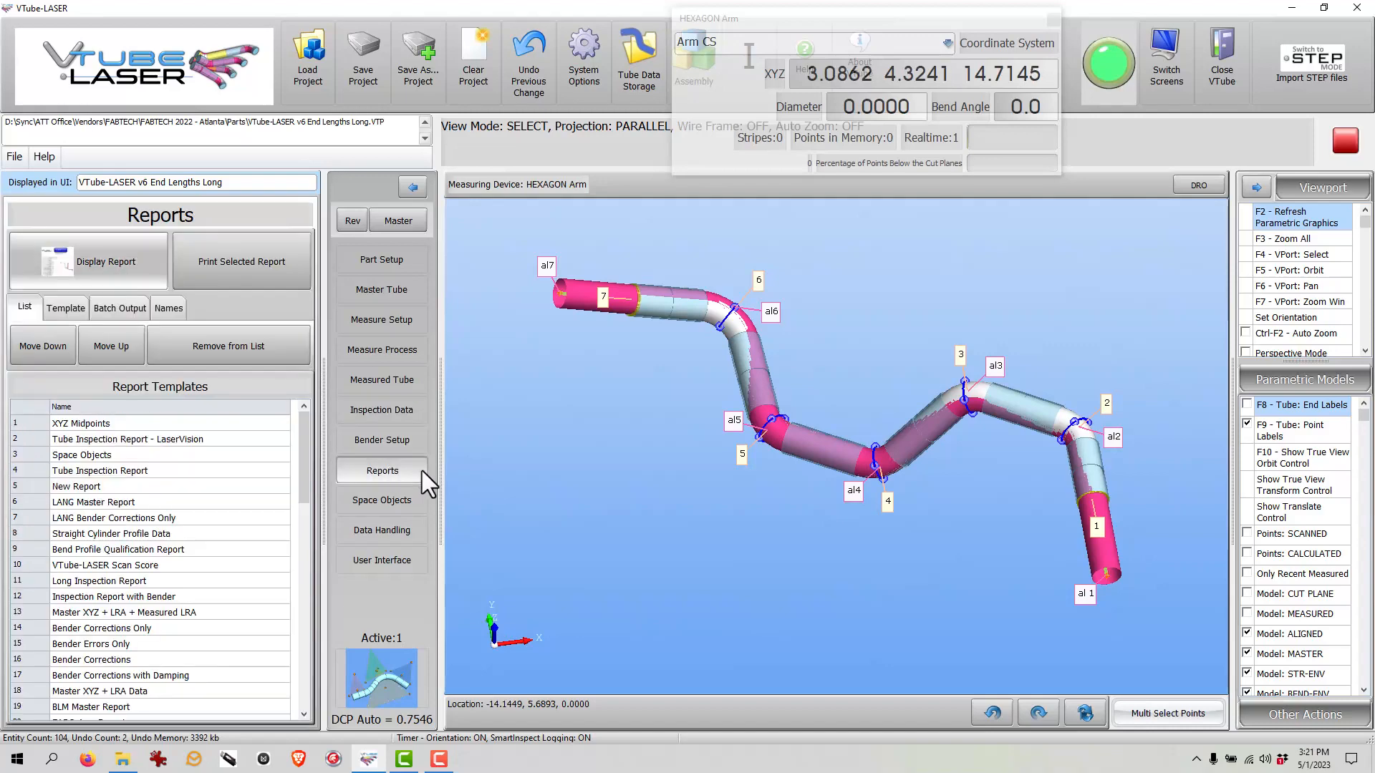
pyautogui.doubleClick(179, 468)
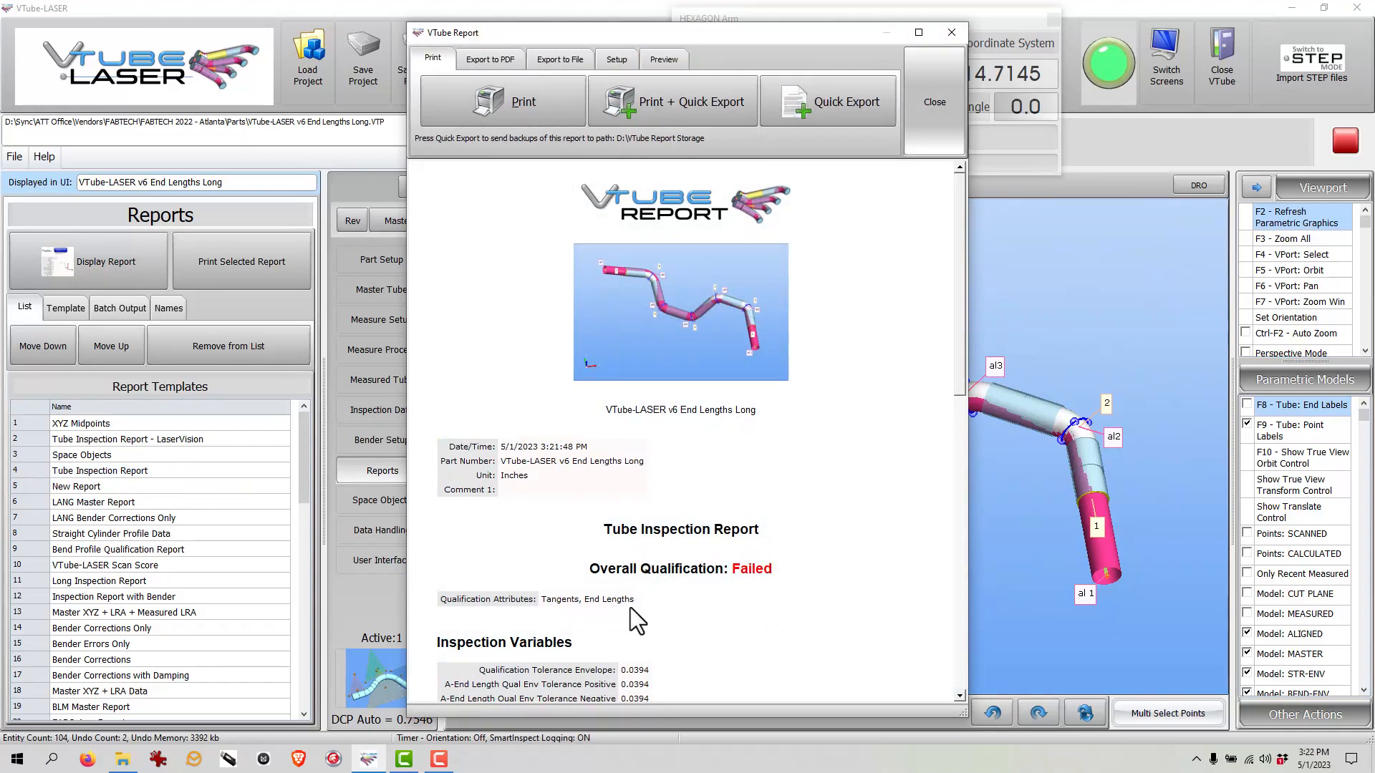
pyautogui.click(914, 106)
# Step: Reload the recent project VTube-LASER v6.VTP without saving the End Lengths Long project
pyautogui.click(13, 164)
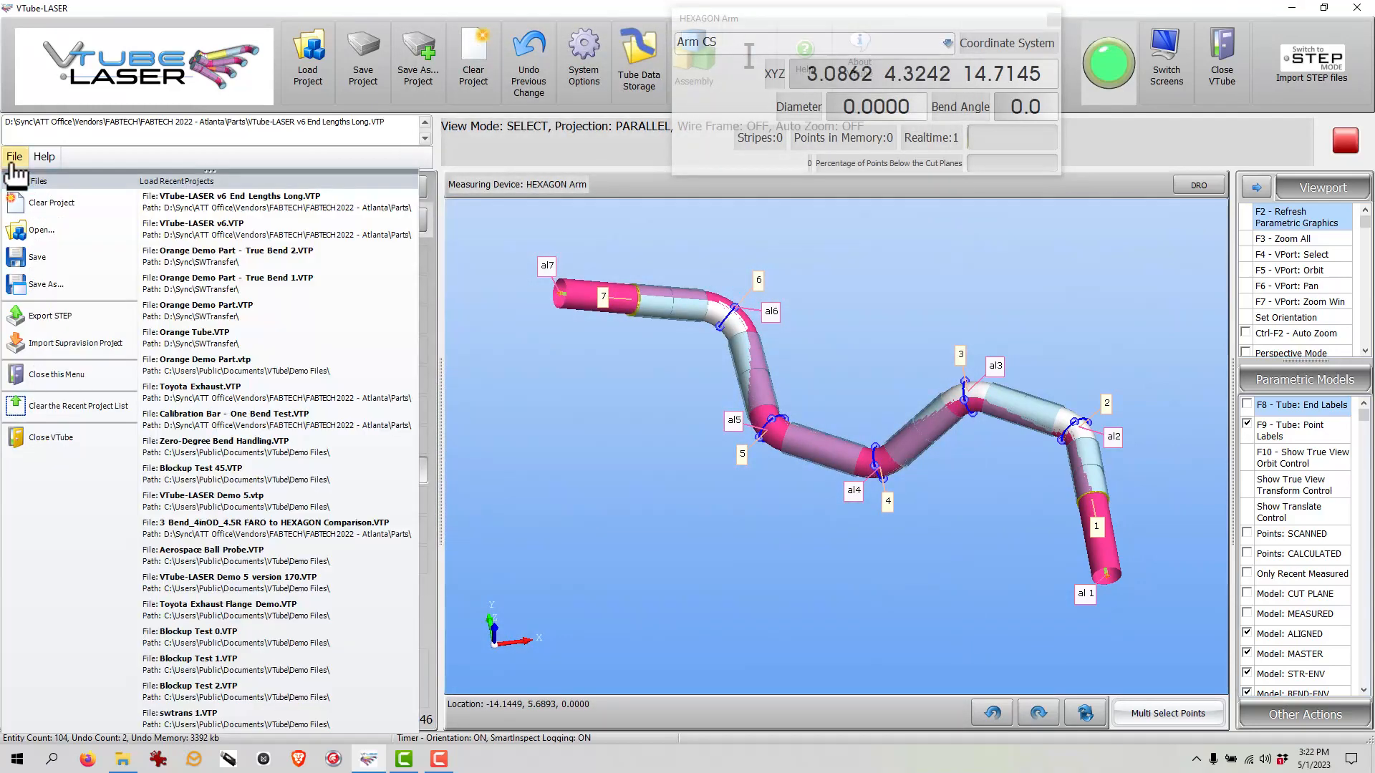
pyautogui.click(190, 237)
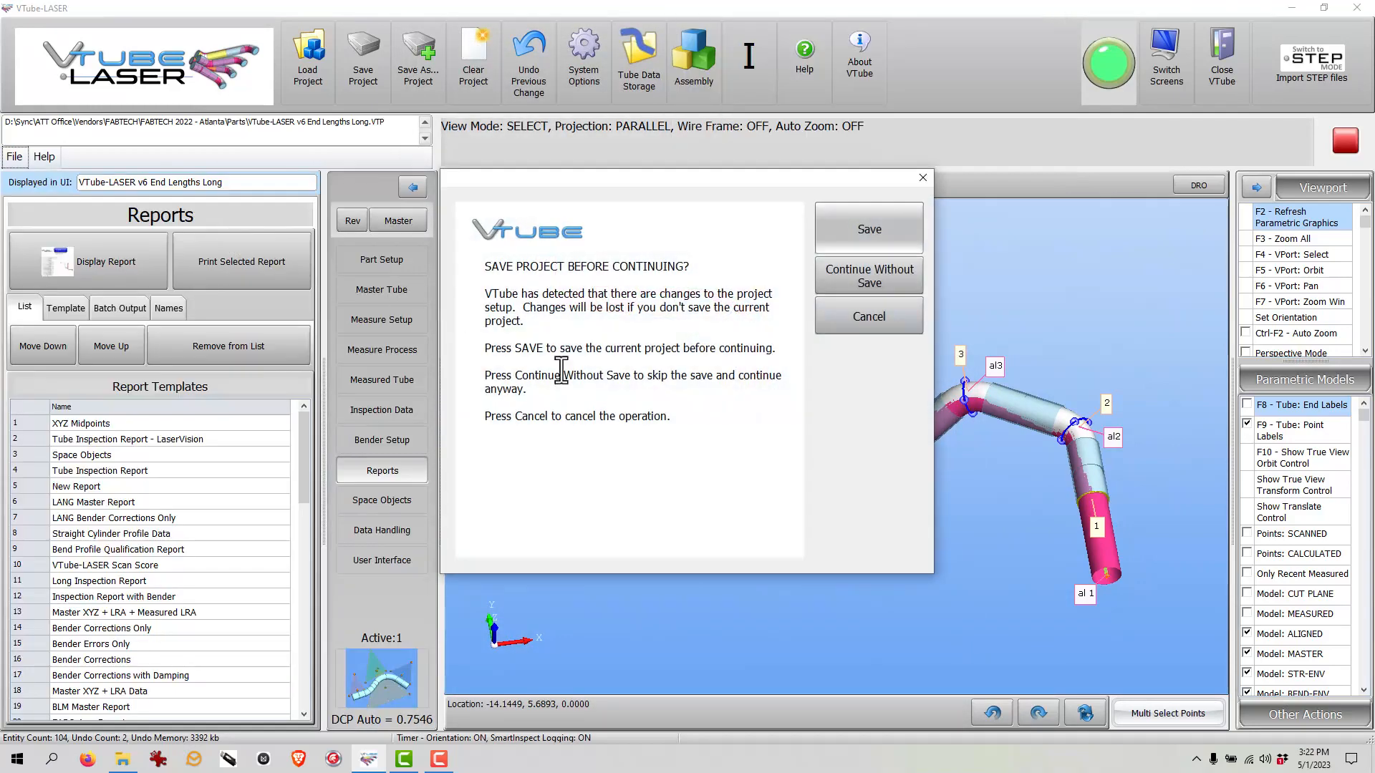
pyautogui.click(825, 286)
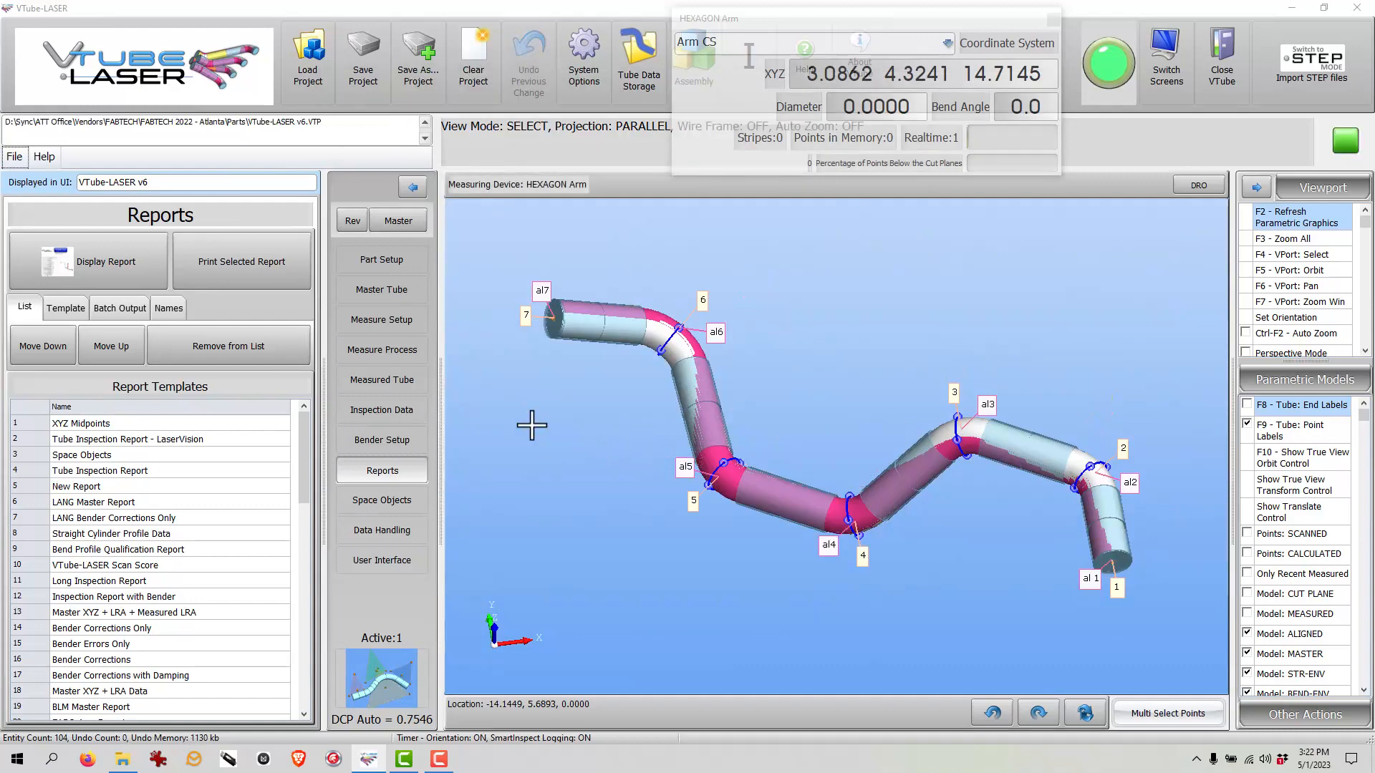
# Step: Check the reloaded project's pass/fail attributes and display its Tube Inspection Report to read the overall qualification
pyautogui.click(401, 407)
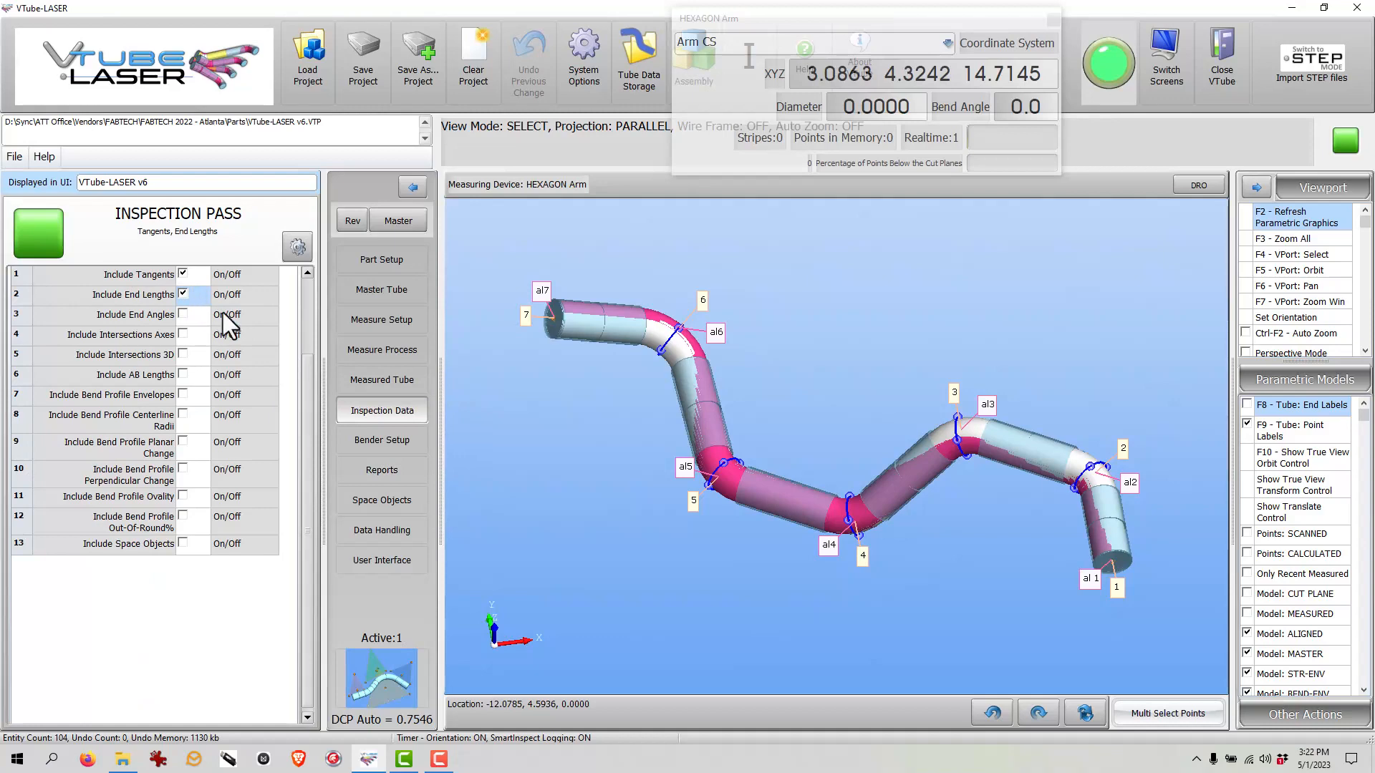
pyautogui.click(407, 472)
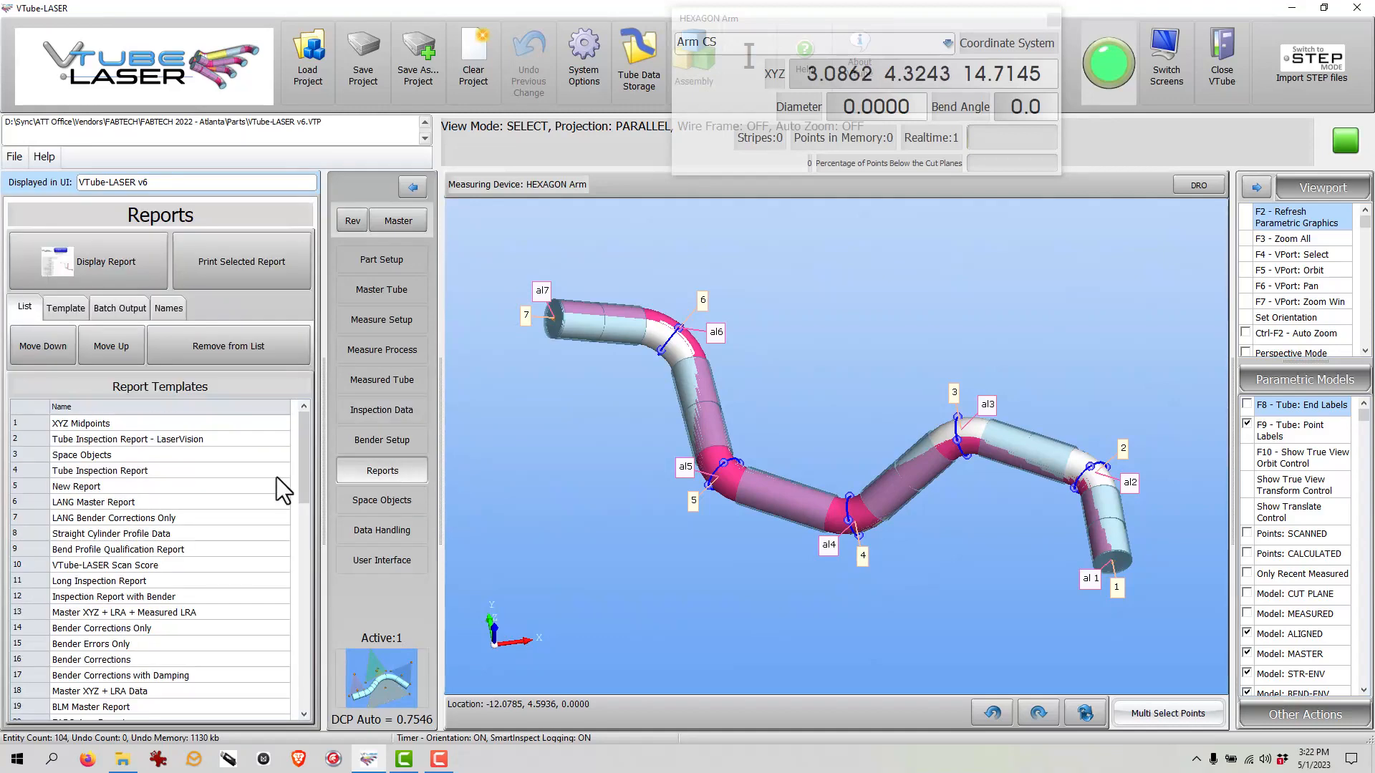
pyautogui.doubleClick(157, 472)
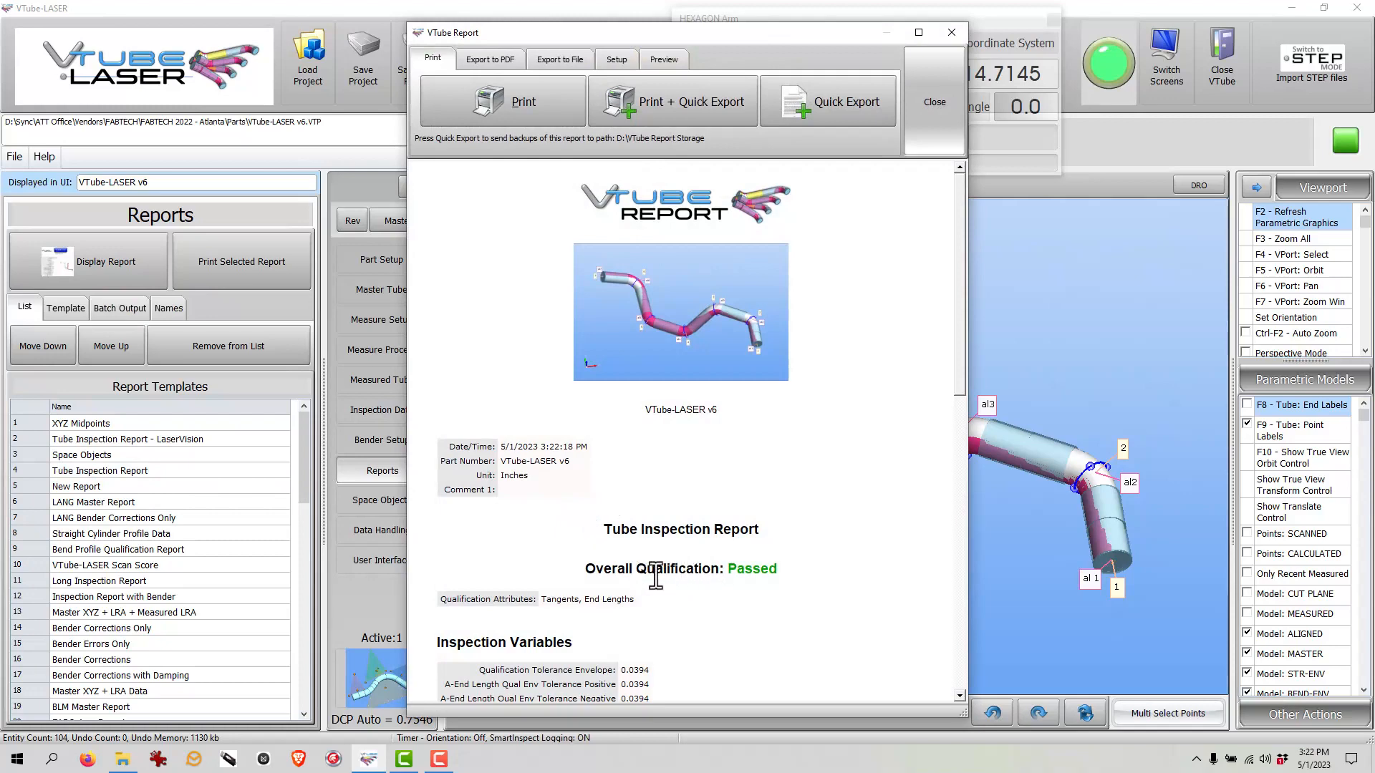